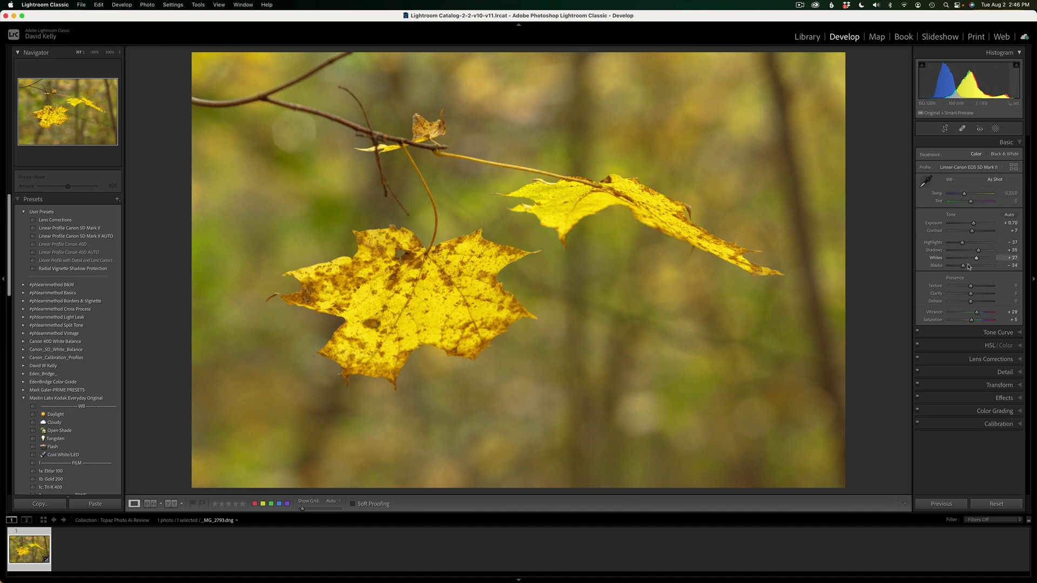
# Inspect the leaf photo's Tone Curve, Lens Corrections and Detail panels, collapsing each afterwards
pyautogui.click(998, 334)
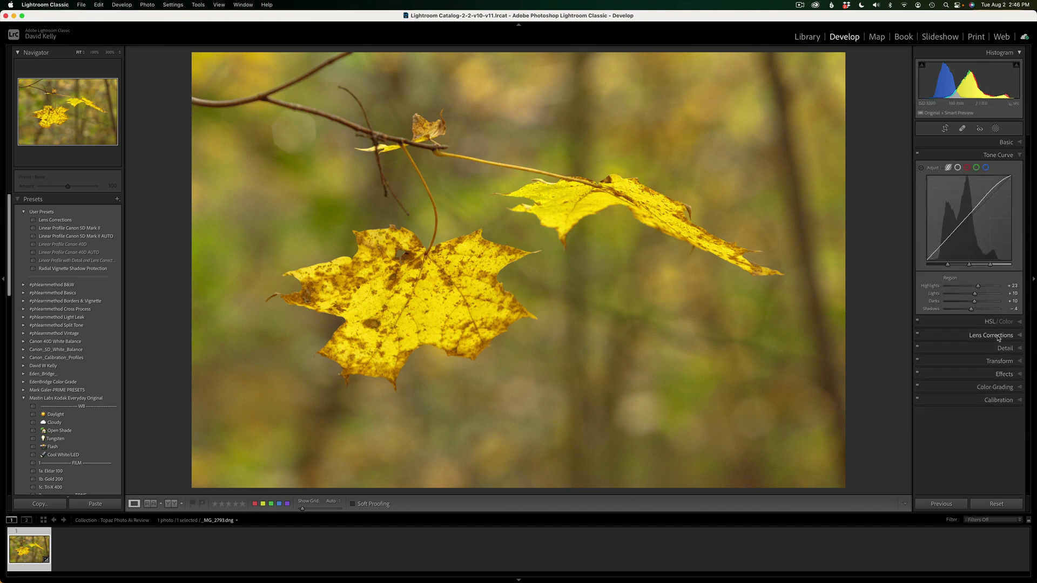
pyautogui.click(986, 155)
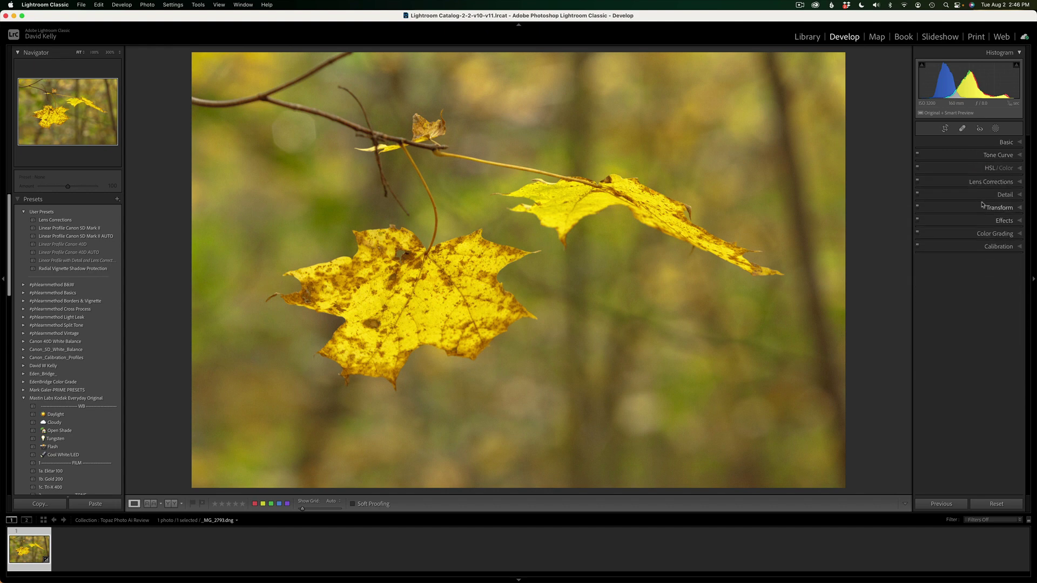
pyautogui.click(997, 183)
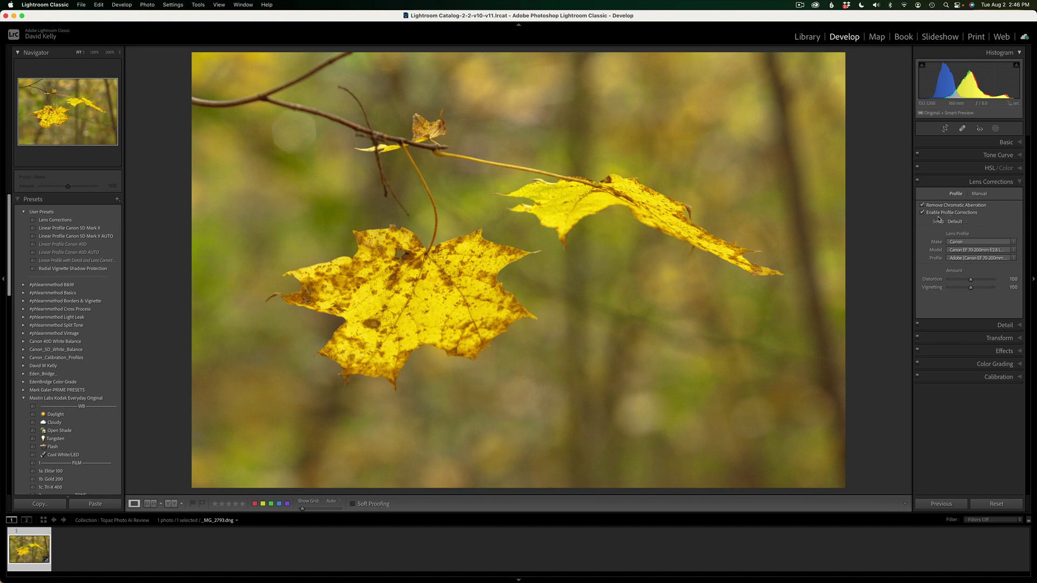
pyautogui.click(969, 184)
pyautogui.click(999, 196)
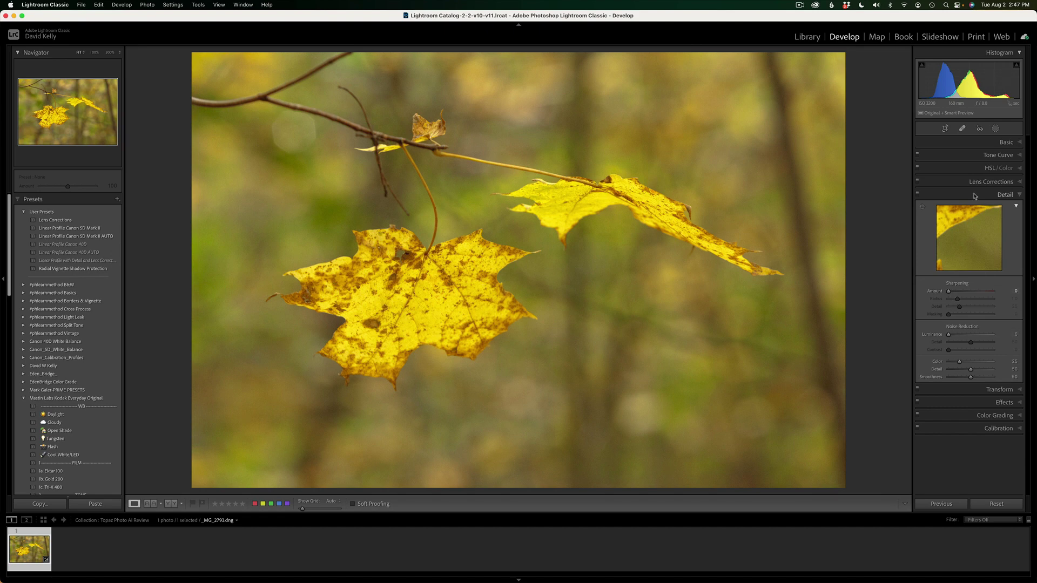
pyautogui.click(1003, 194)
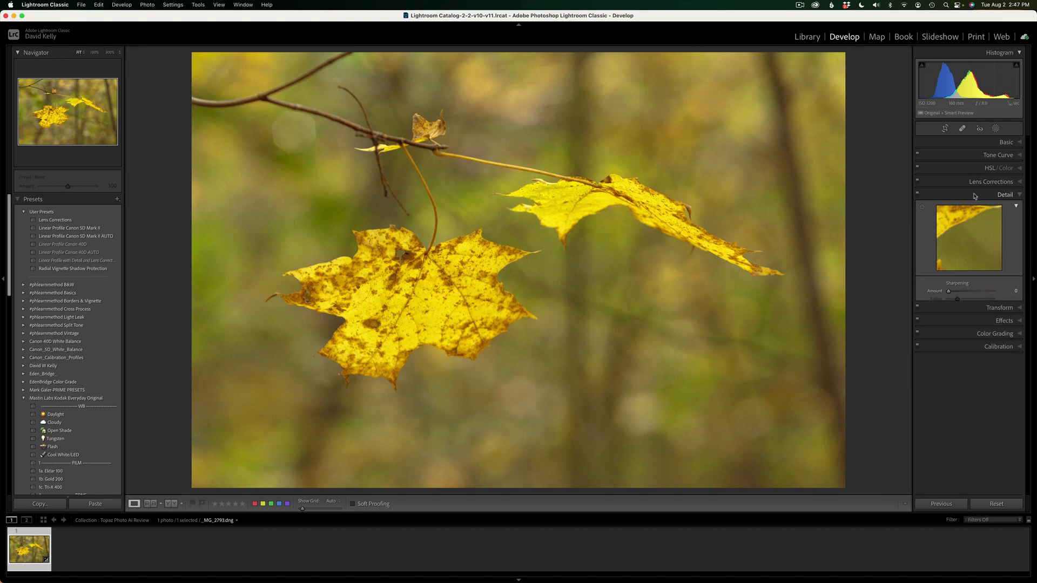
# Send a TIFF copy with Lightroom adjustments to Topaz Photo AI via Edit In
pyautogui.rightClick(608, 249)
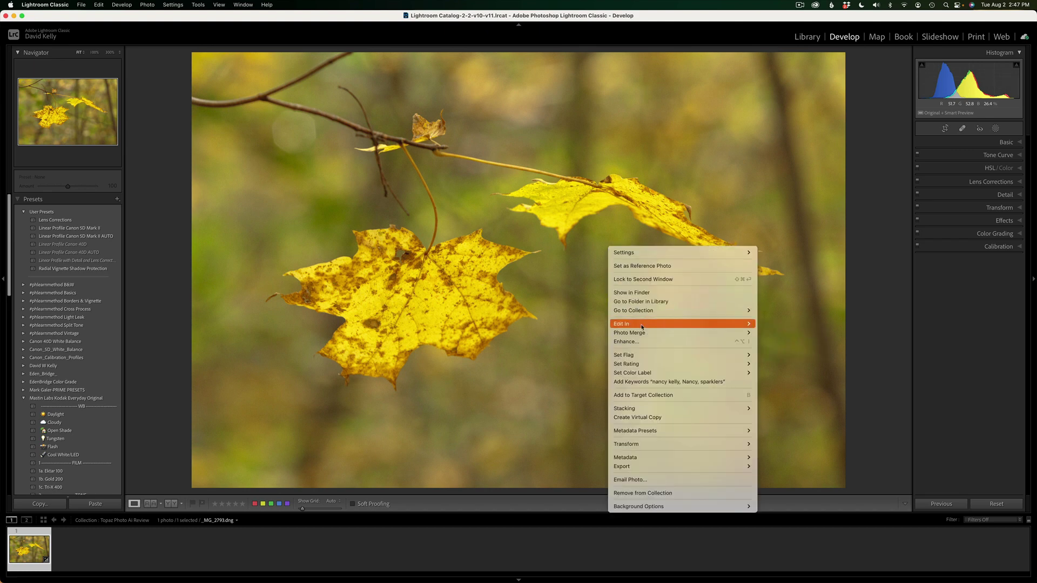
pyautogui.moveTo(718, 324)
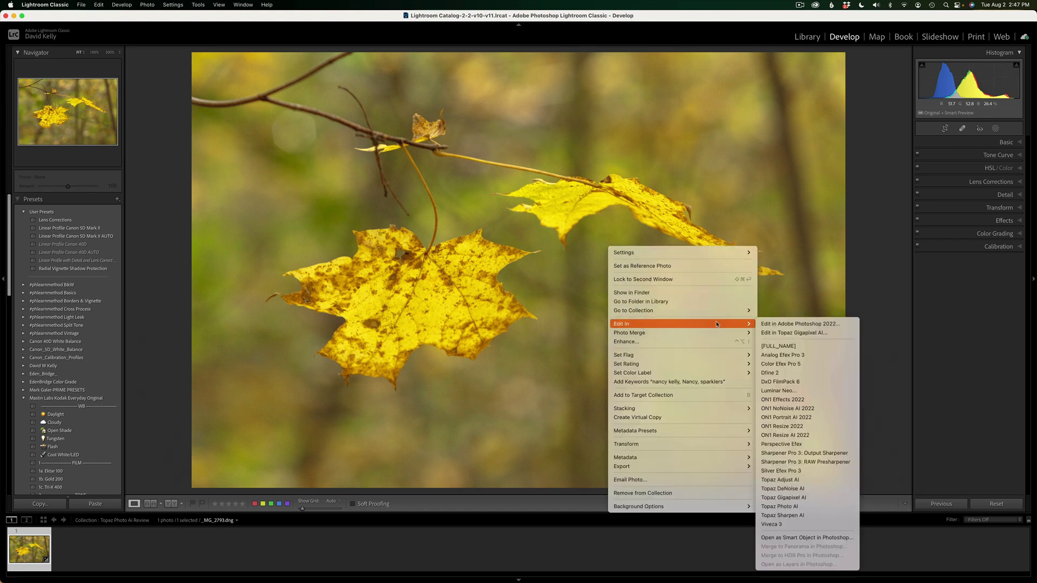
pyautogui.click(790, 508)
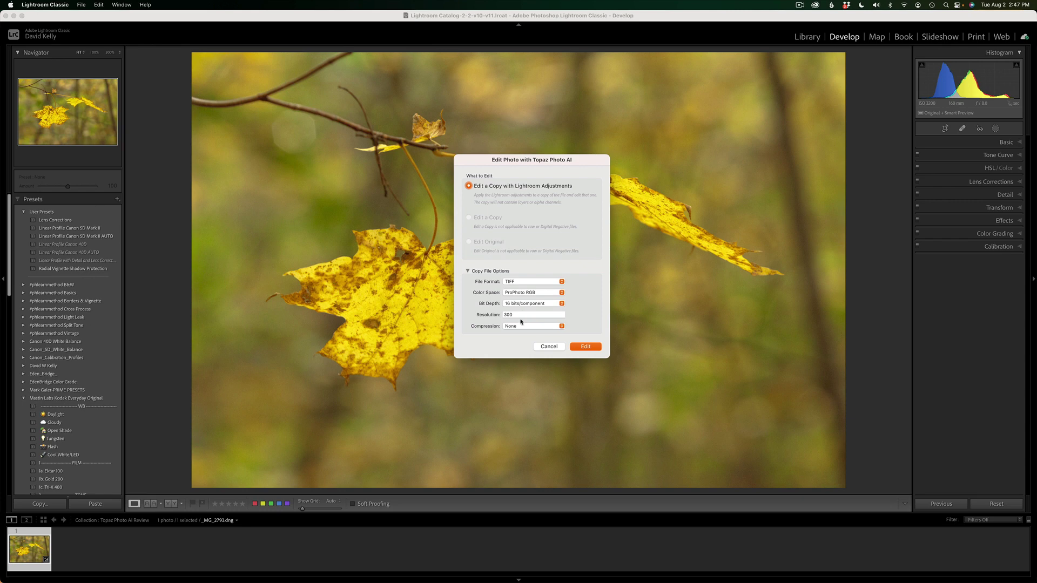
pyautogui.click(587, 347)
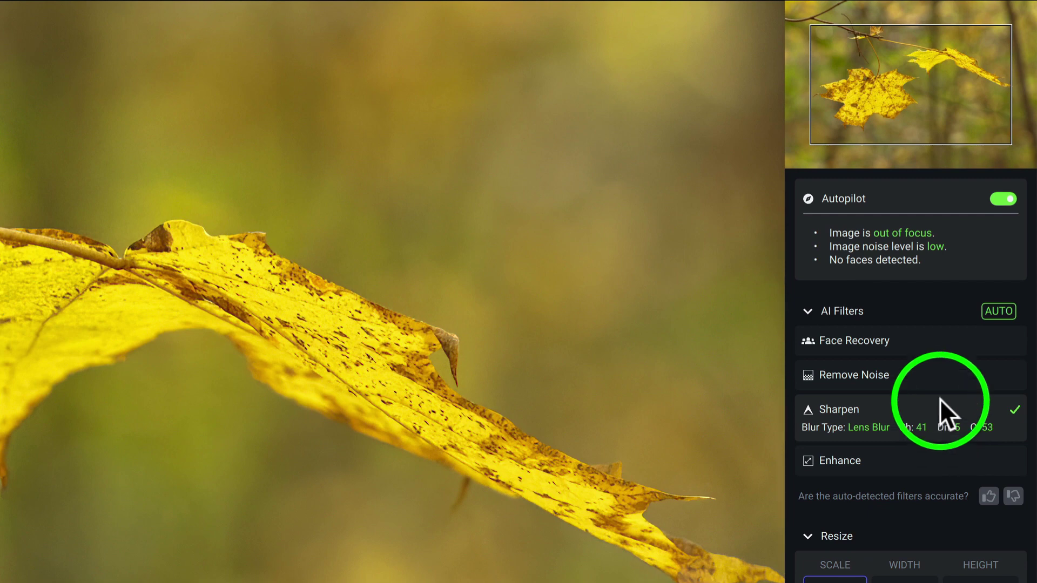
pyautogui.click(917, 374)
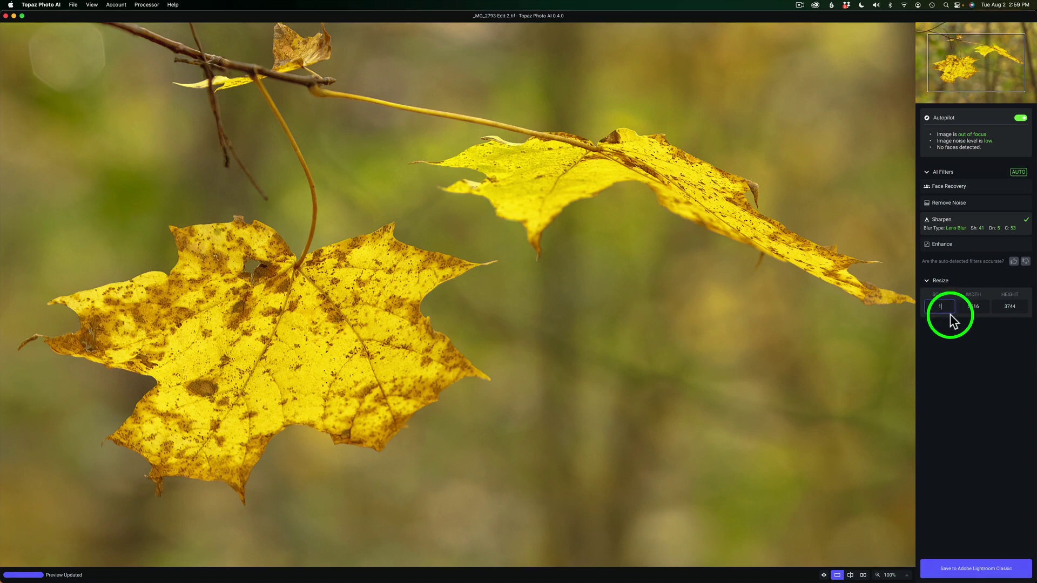
pyautogui.doubleClick(936, 306)
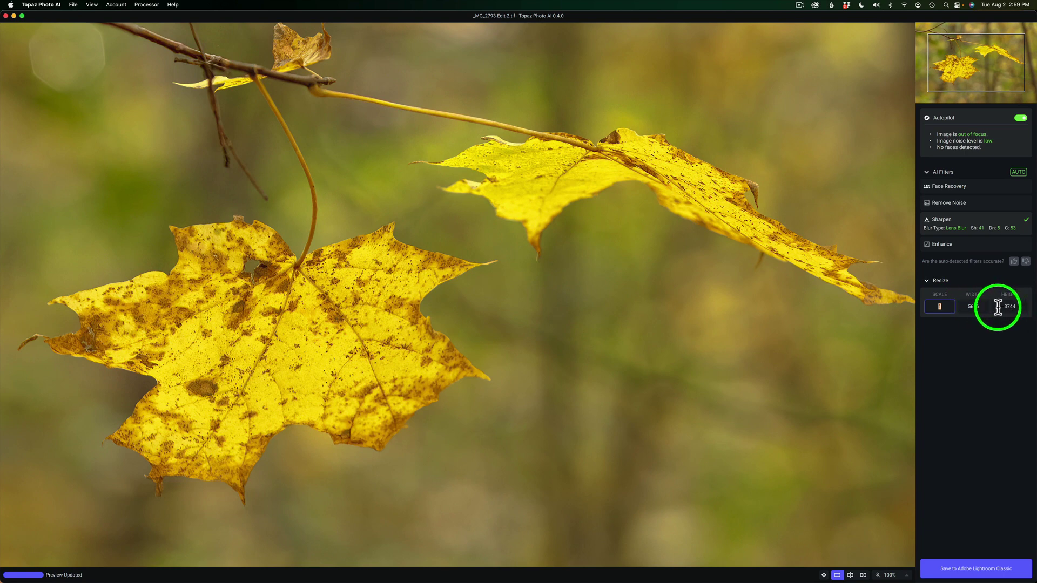
pyautogui.write('2')
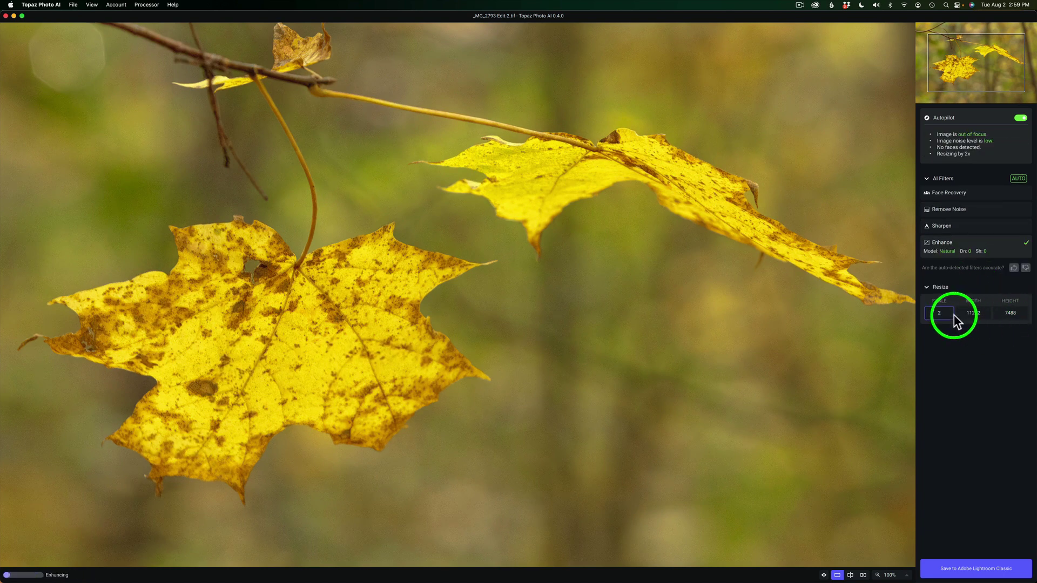
pyautogui.doubleClick(947, 313)
pyautogui.write('1')
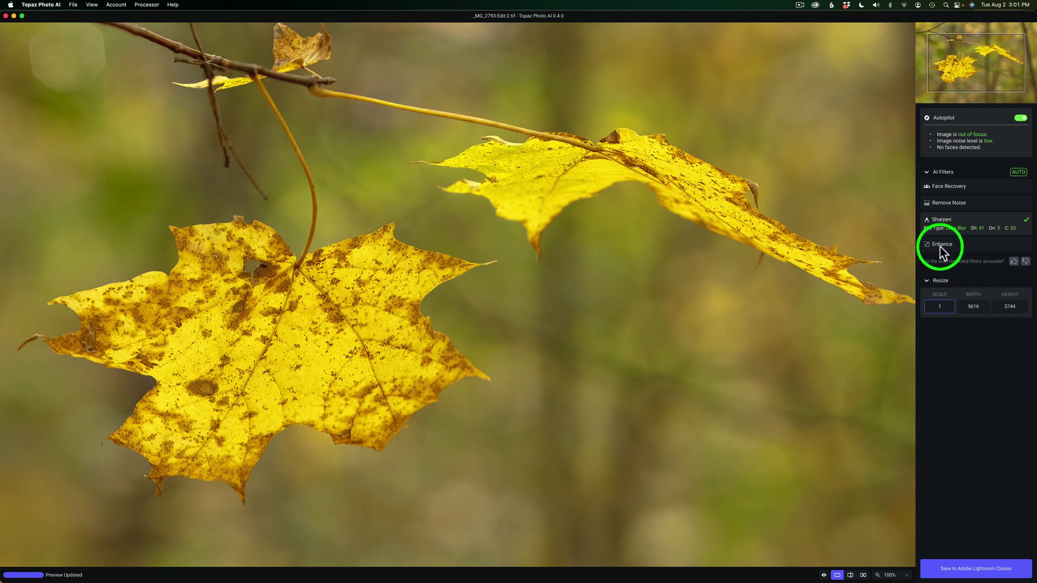
pyautogui.click(1021, 118)
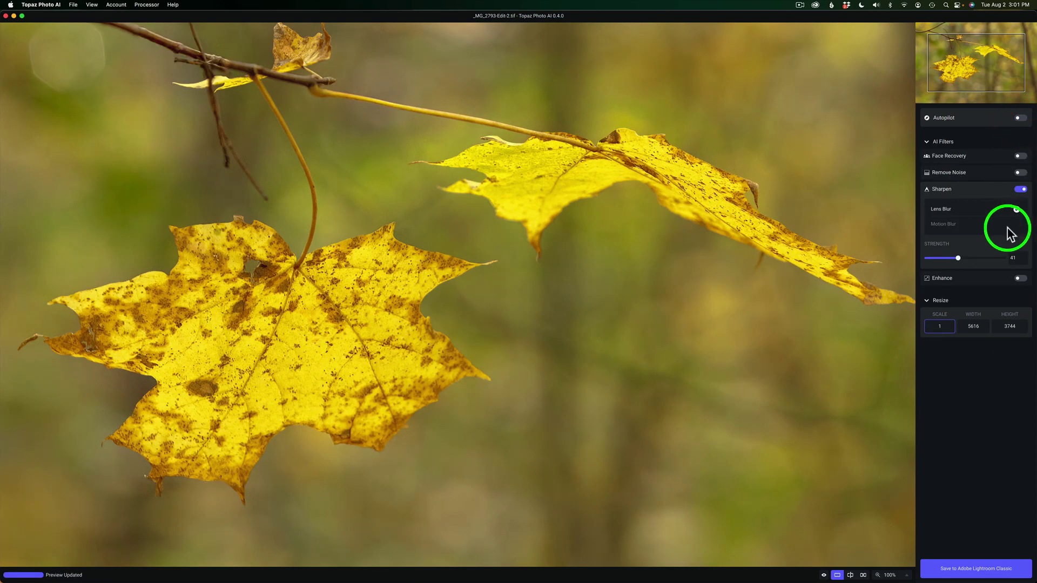
pyautogui.click(1021, 278)
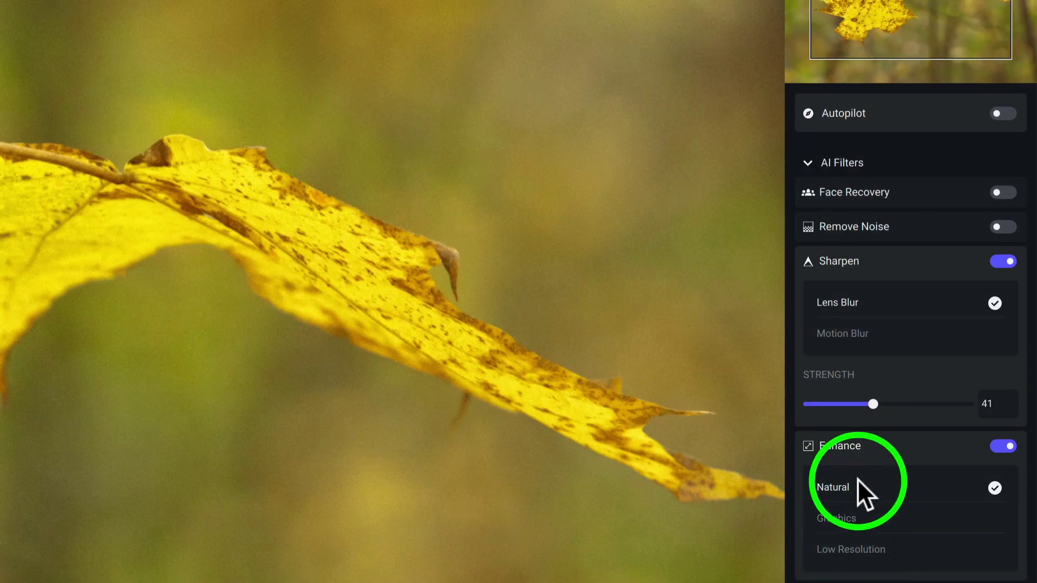
pyautogui.click(890, 453)
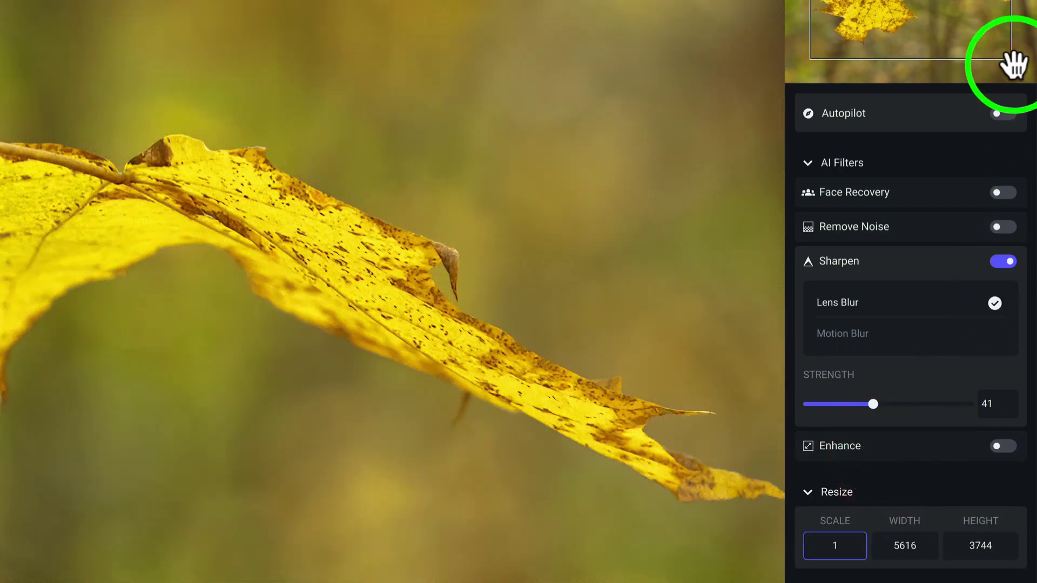
pyautogui.click(1000, 114)
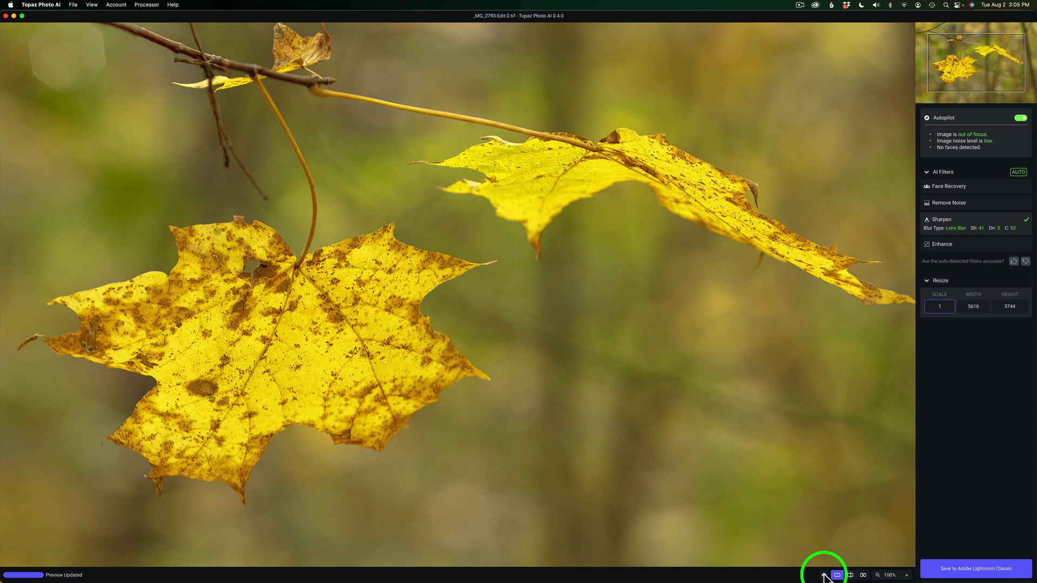
# Compare original and sharpened leaf in split view, try side-by-side, then return to split
pyautogui.click(824, 575)
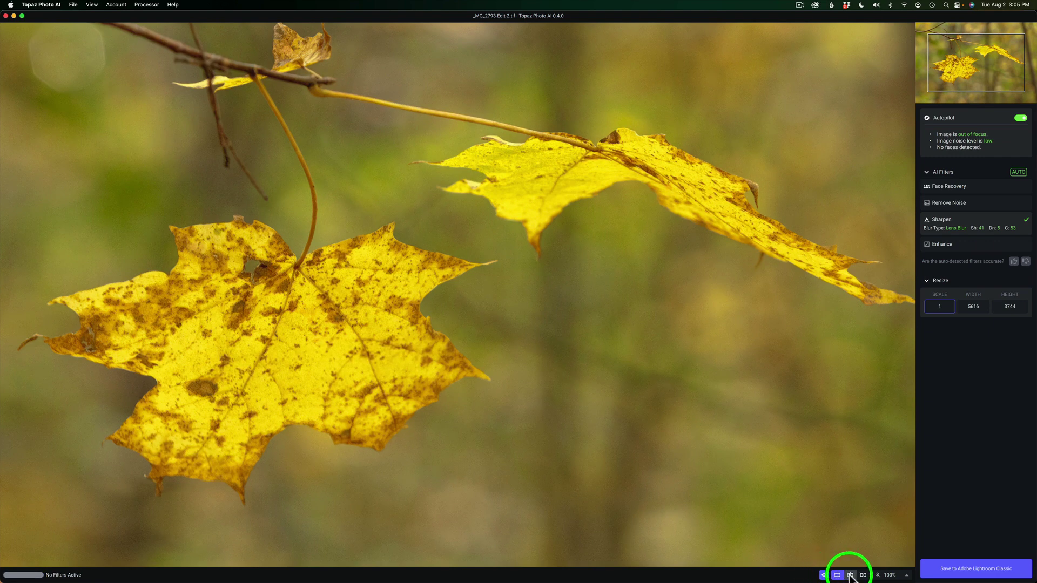
pyautogui.click(850, 575)
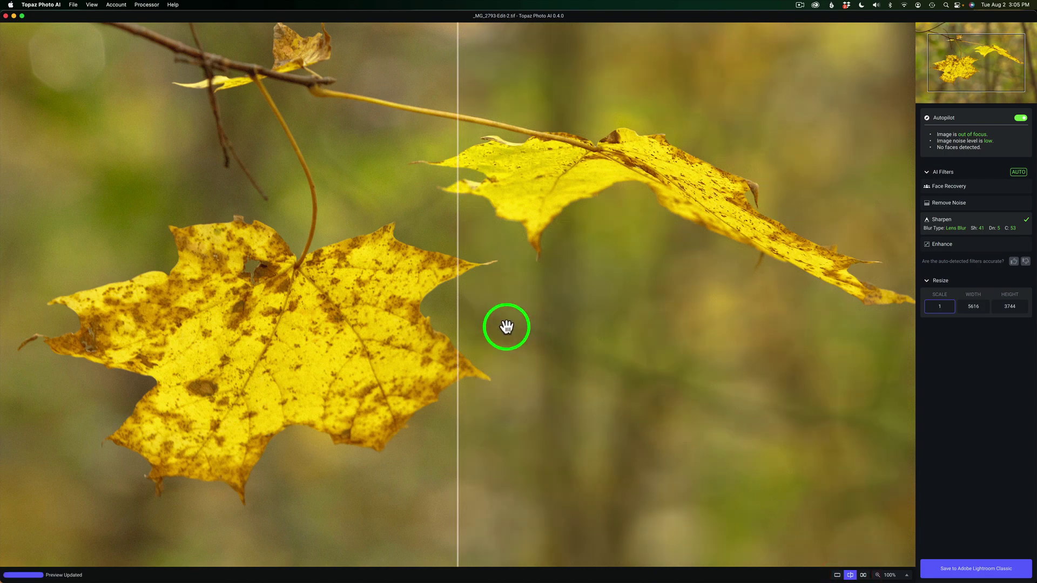
pyautogui.moveTo(457, 317); pyautogui.dragTo(526, 373)
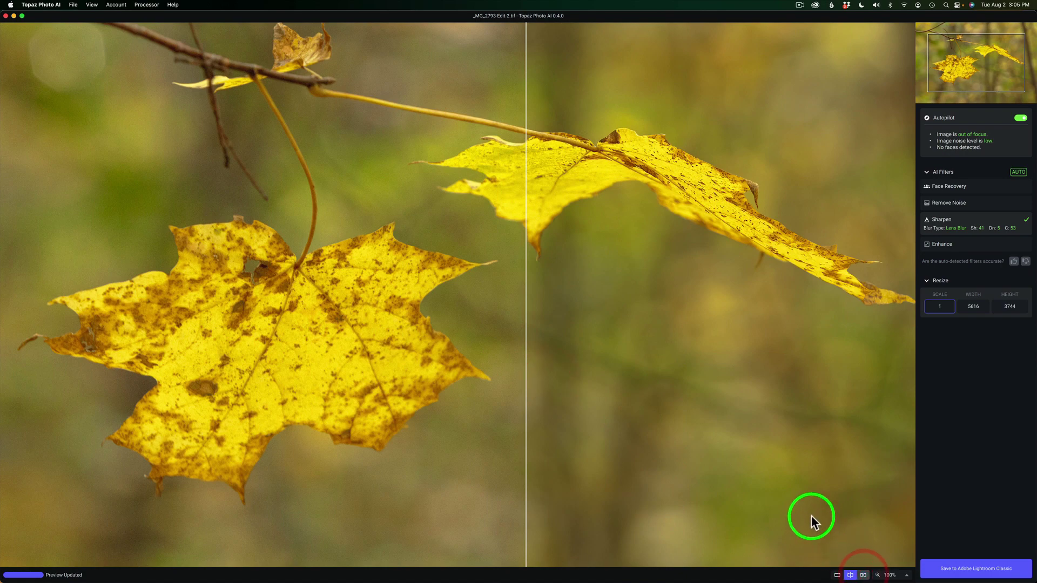
pyautogui.press('super+3')
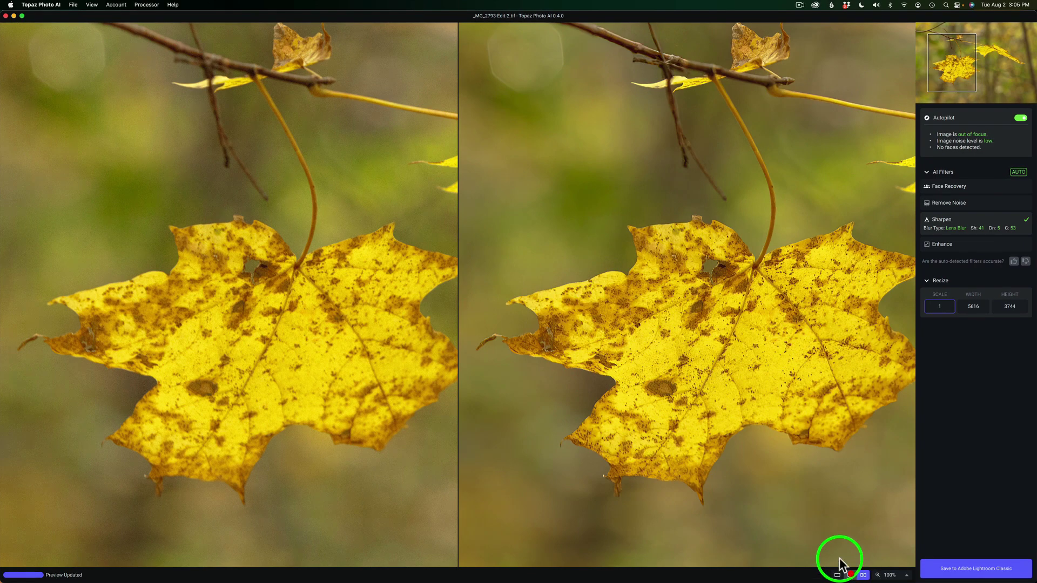
pyautogui.click(851, 575)
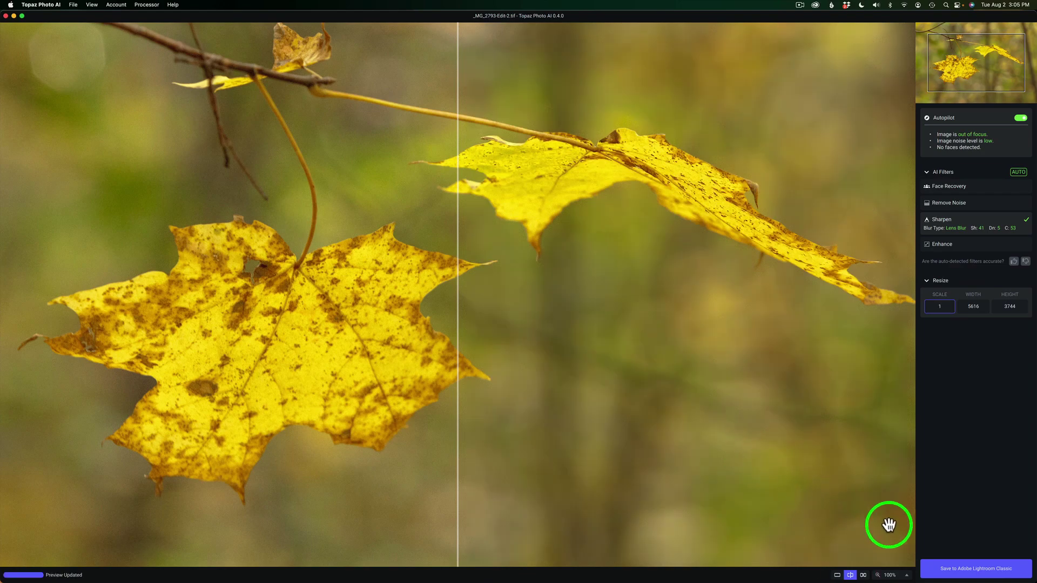
# Zoom to 400%, shift the split divider over a leaf tip, and collapse AI Filters
pyautogui.click(906, 576)
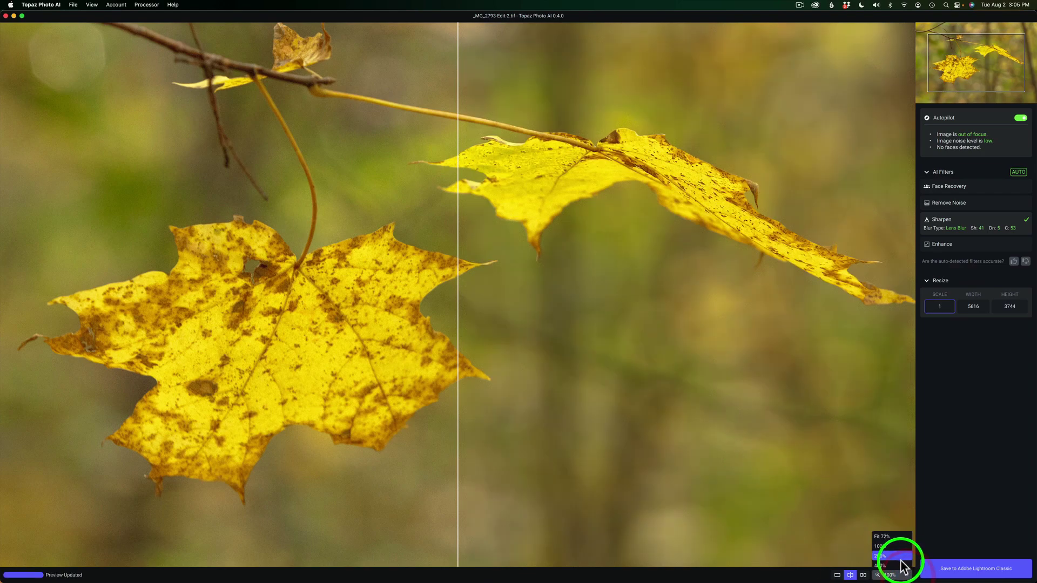
pyautogui.click(890, 565)
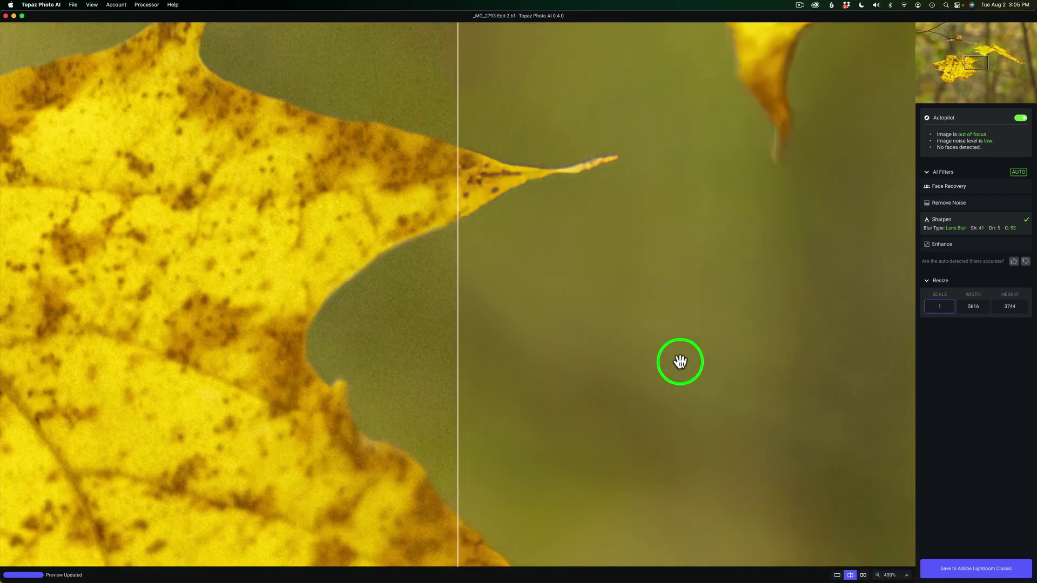
pyautogui.moveTo(459, 299); pyautogui.dragTo(274, 270)
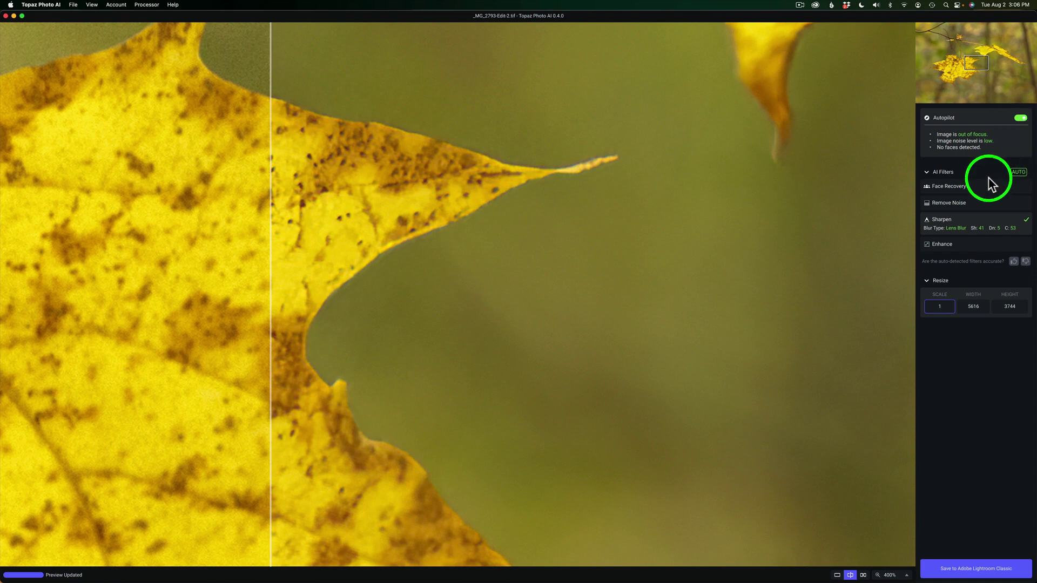
pyautogui.click(928, 174)
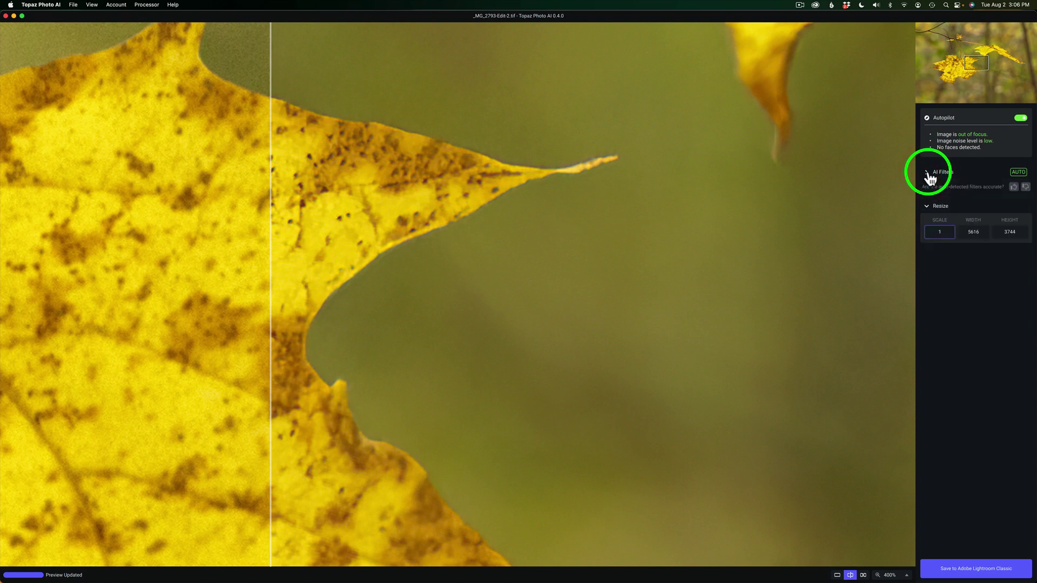
# Switch Autopilot off and expand AI Filters to show Face Recovery, Remove Noise, Sharpen, Enhance
pyautogui.click(928, 174)
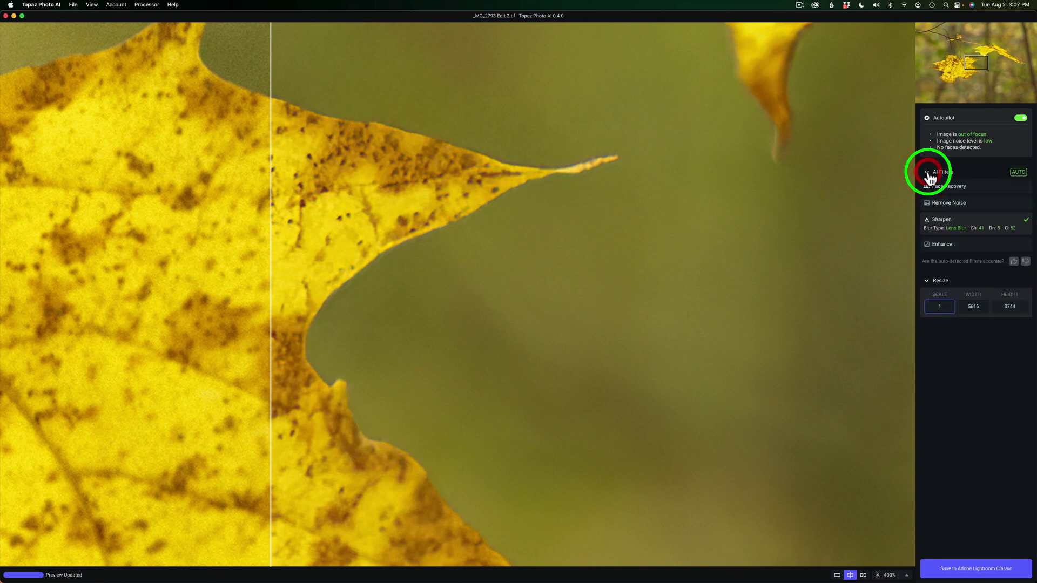
pyautogui.click(1019, 172)
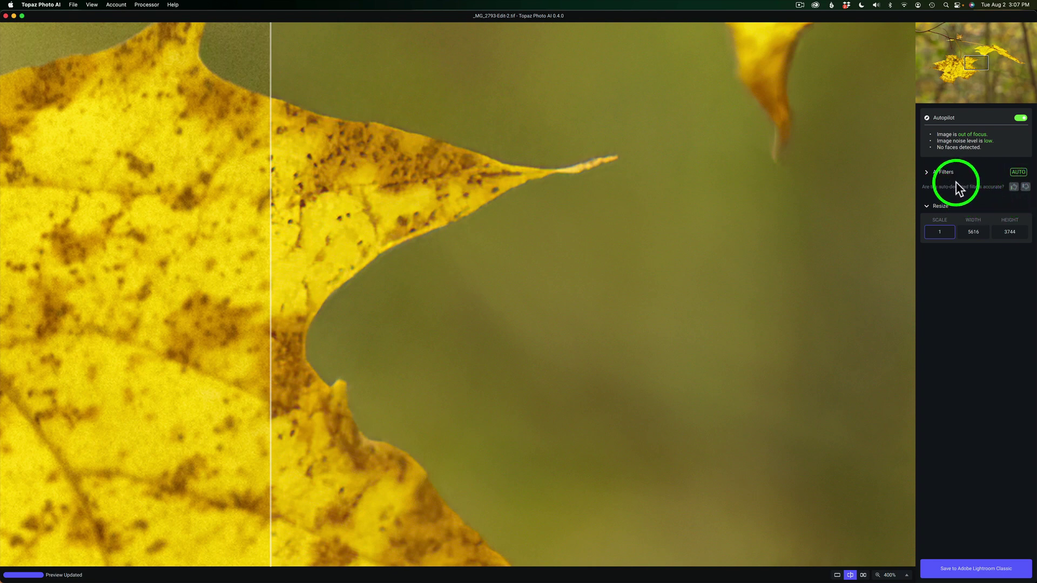
pyautogui.click(1024, 118)
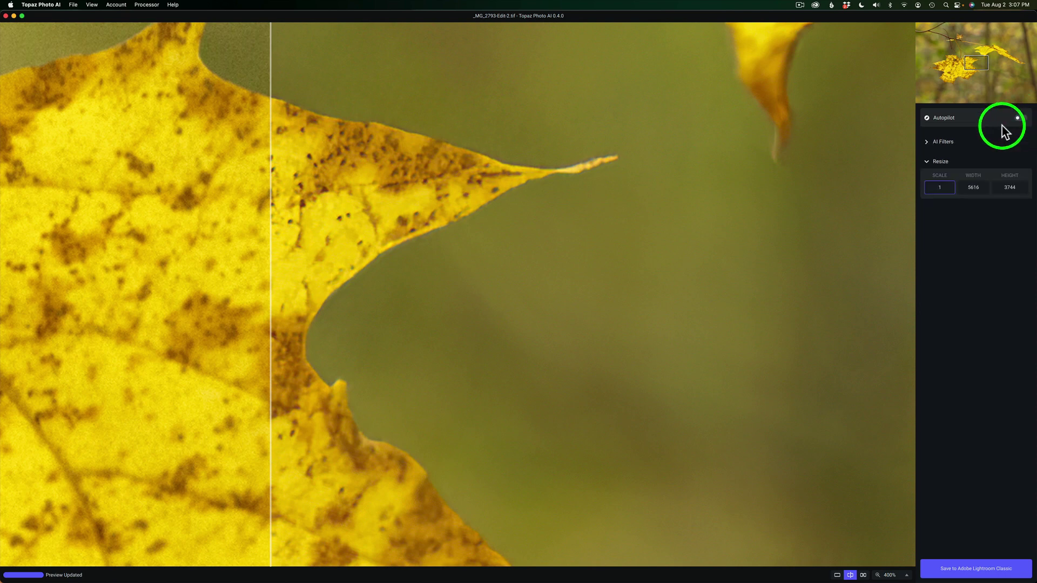
pyautogui.click(928, 143)
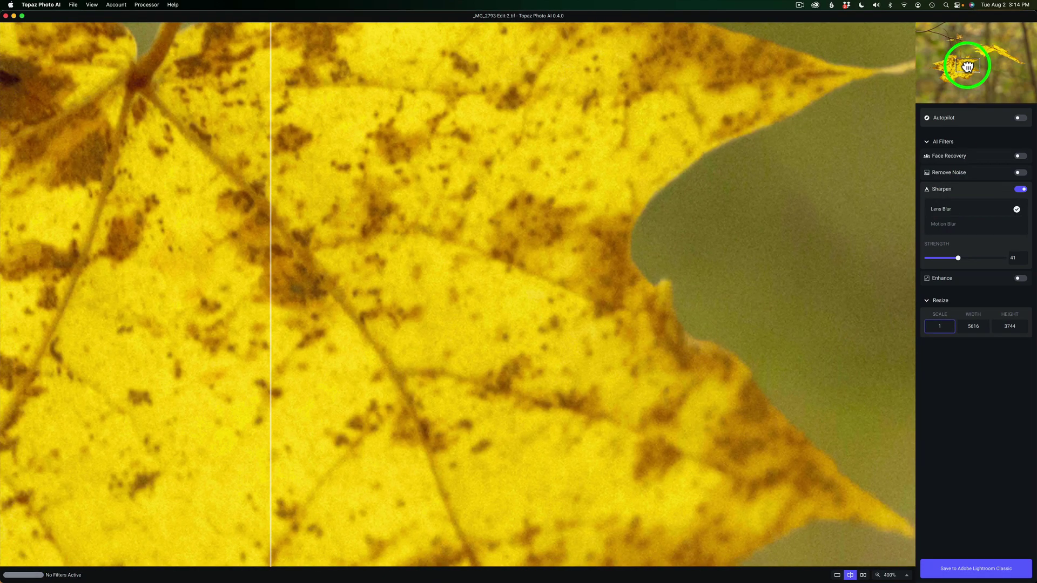
# Pan to another leaf edge, try Motion Blur, then return to Lens Blur at strength 41
pyautogui.moveTo(966, 59); pyautogui.dragTo(969, 65)
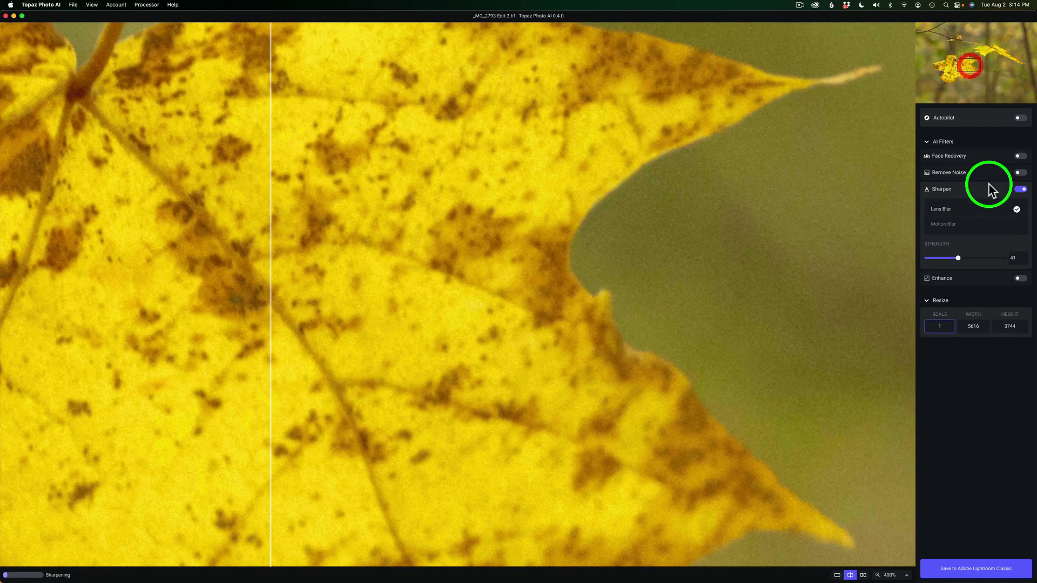
pyautogui.click(952, 225)
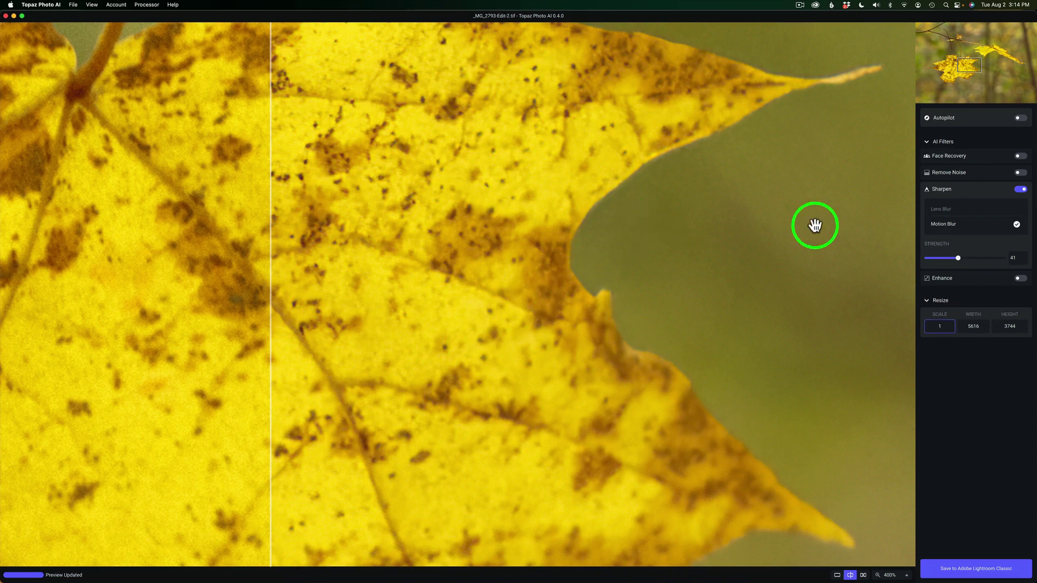
pyautogui.click(951, 210)
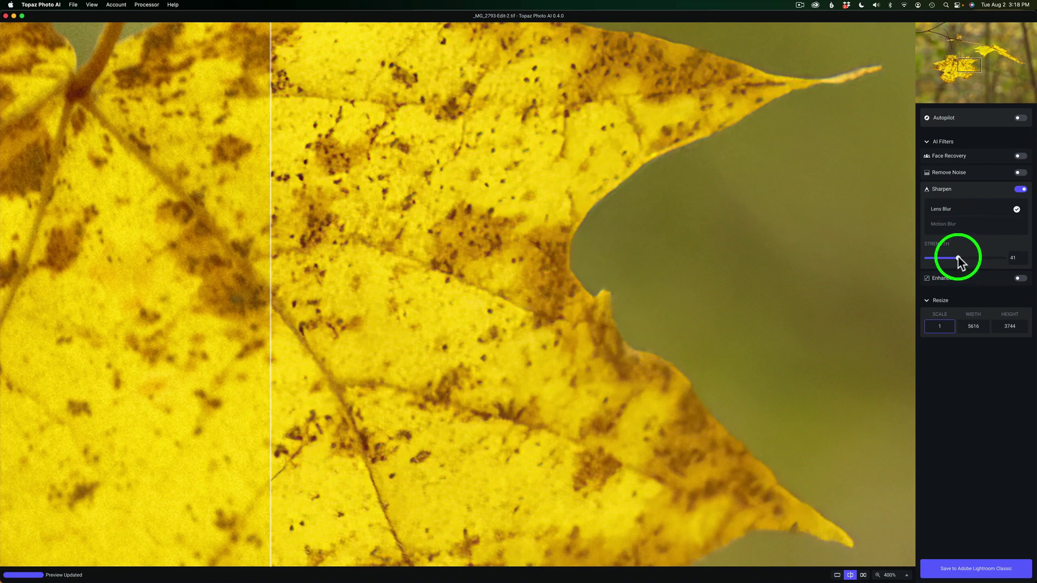
pyautogui.moveTo(958, 258)
pyautogui.mouseDown()
pyautogui.moveTo(977, 258)
pyautogui.moveTo(958, 259)
pyautogui.mouseUp()
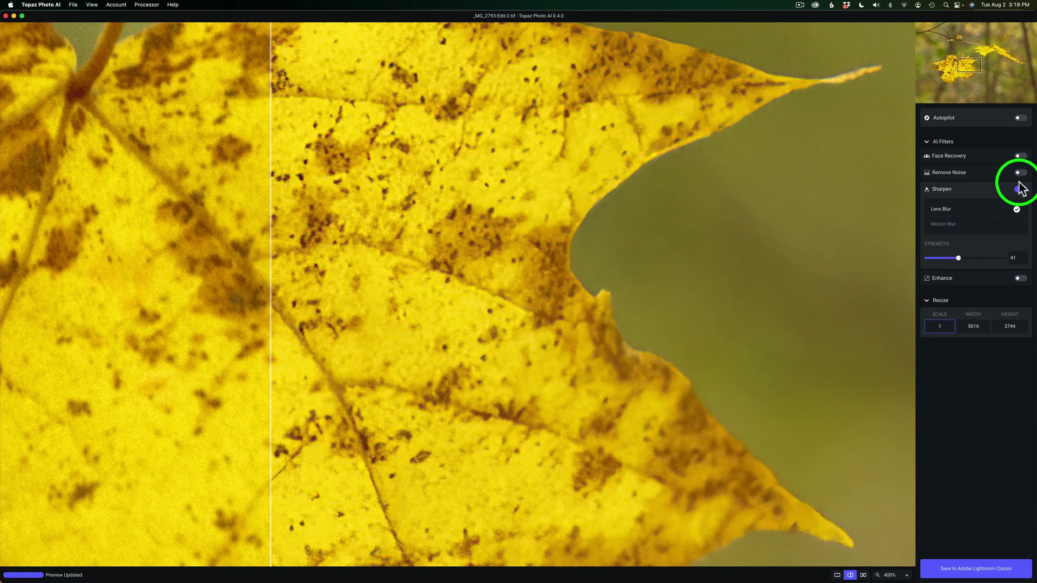
pyautogui.click(966, 172)
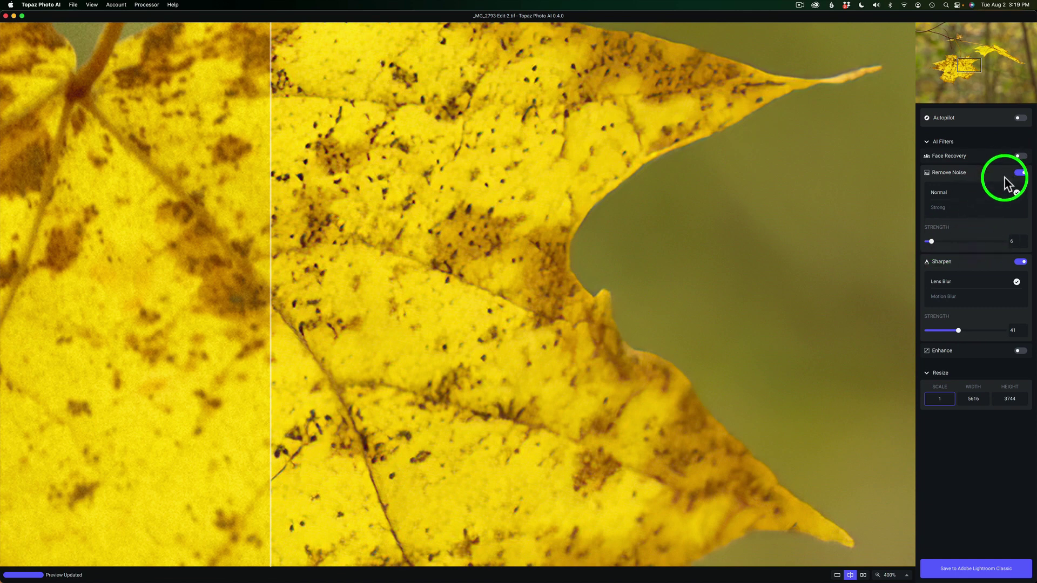
pyautogui.click(1020, 173)
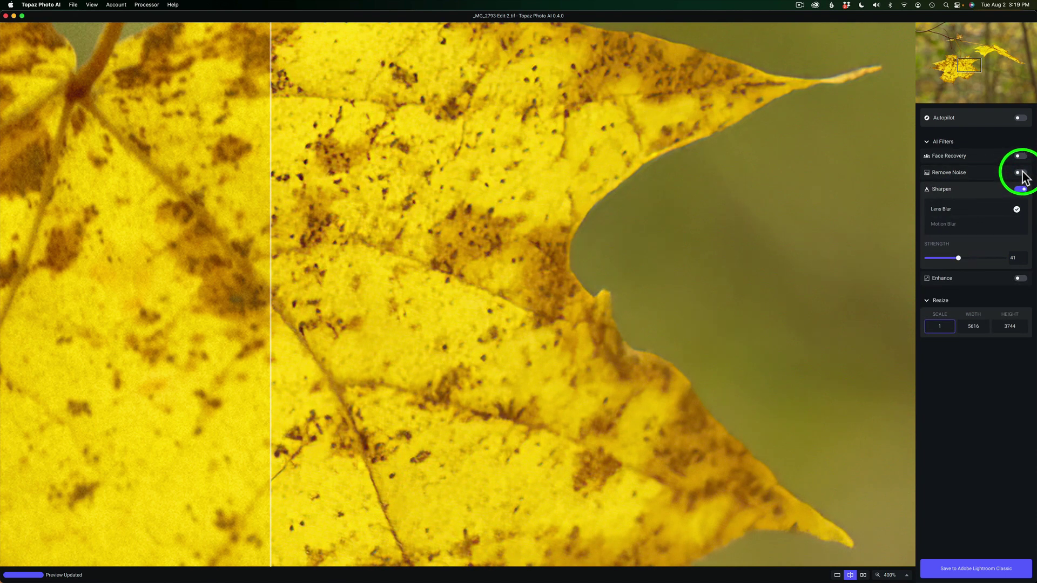
# Toggle Autopilot on, off and on again so Sharpen shows Lens Blur (Sh 41, Dn 5, C 53)
pyautogui.click(1018, 118)
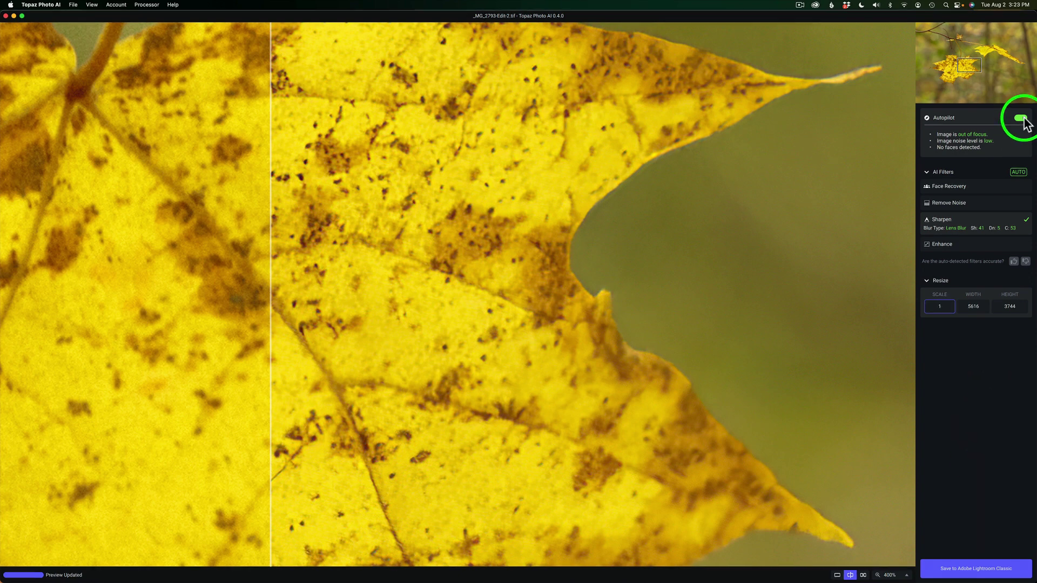
pyautogui.click(1023, 119)
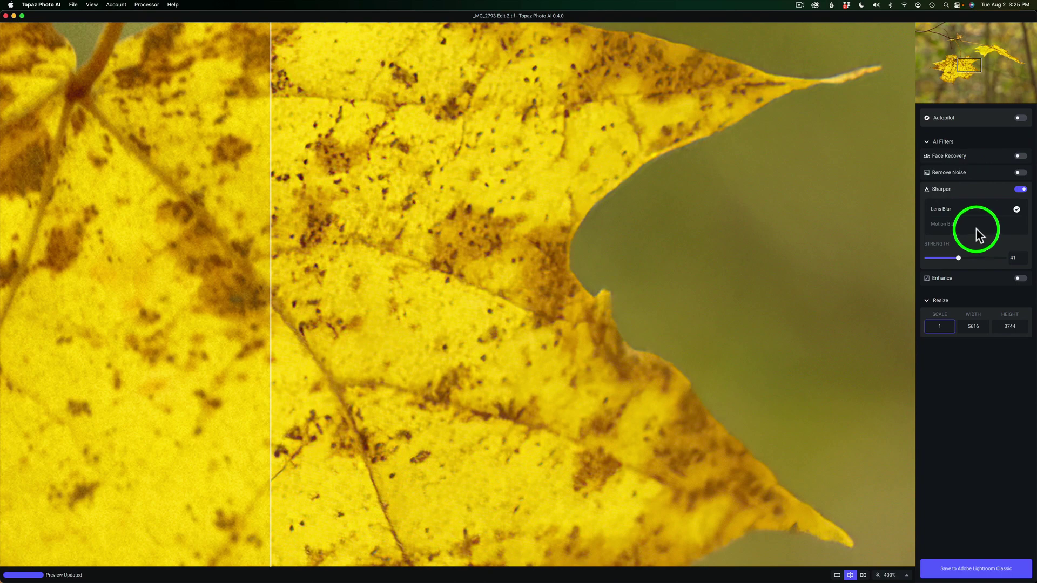
pyautogui.click(1021, 118)
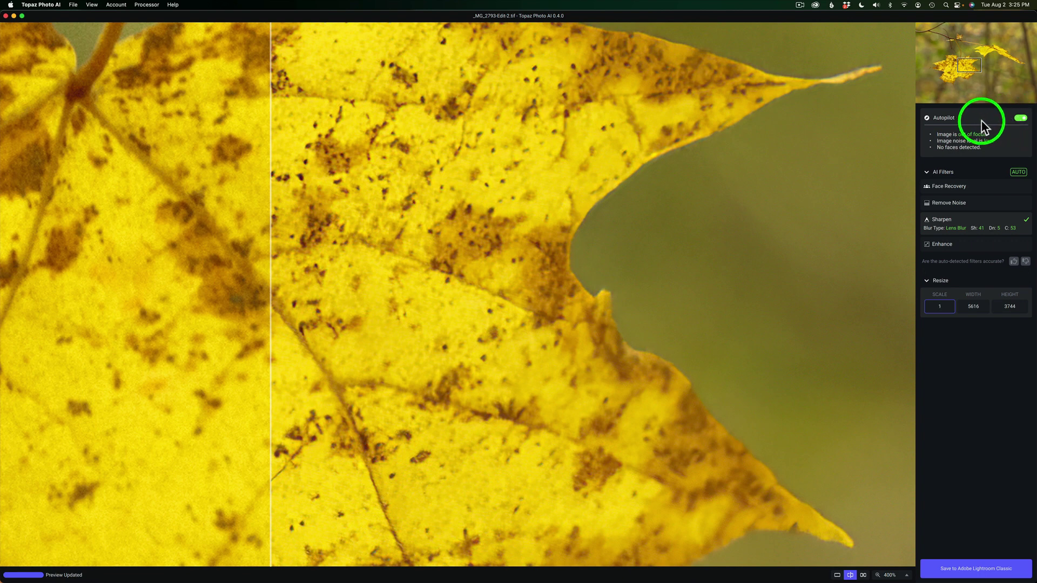
pyautogui.click(988, 205)
pyautogui.click(990, 240)
pyautogui.click(983, 188)
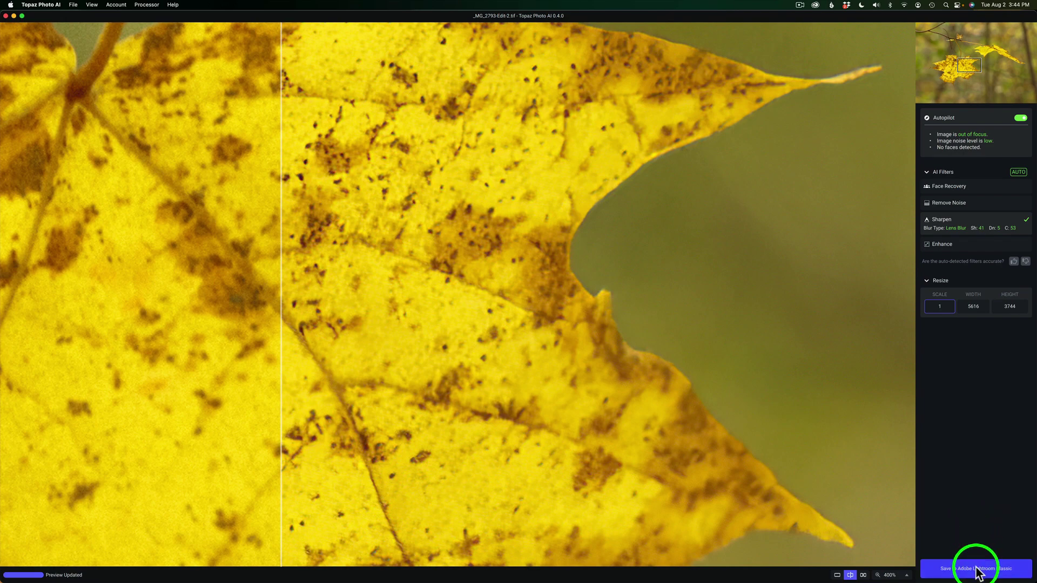
# Save _MG_2793-Edit-2.tif back to Lightroom Classic and select it with the original DNG in Library
pyautogui.click(978, 570)
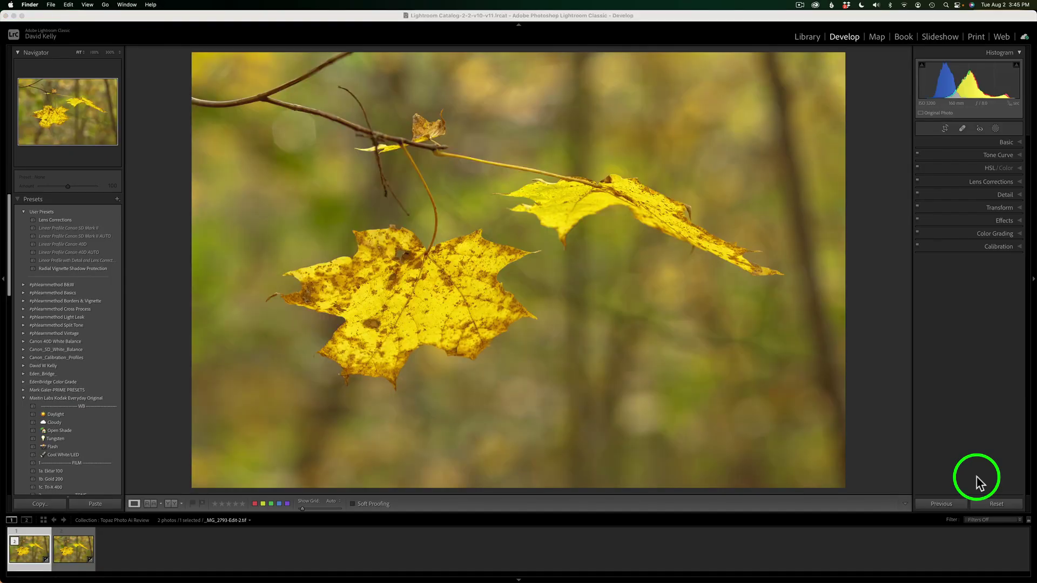
pyautogui.click(804, 39)
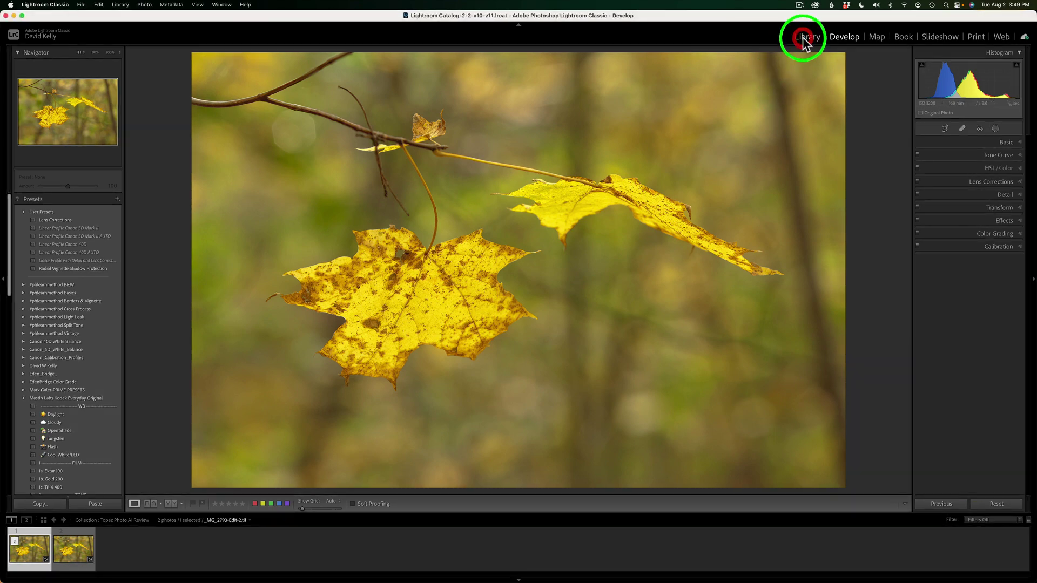
pyautogui.click(3, 279)
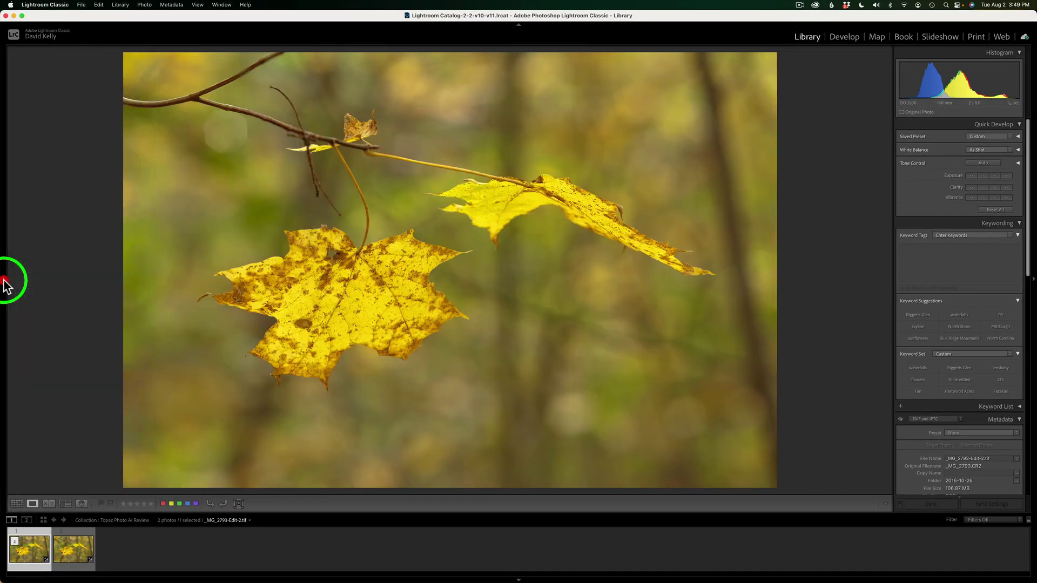
pyautogui.click(74, 559)
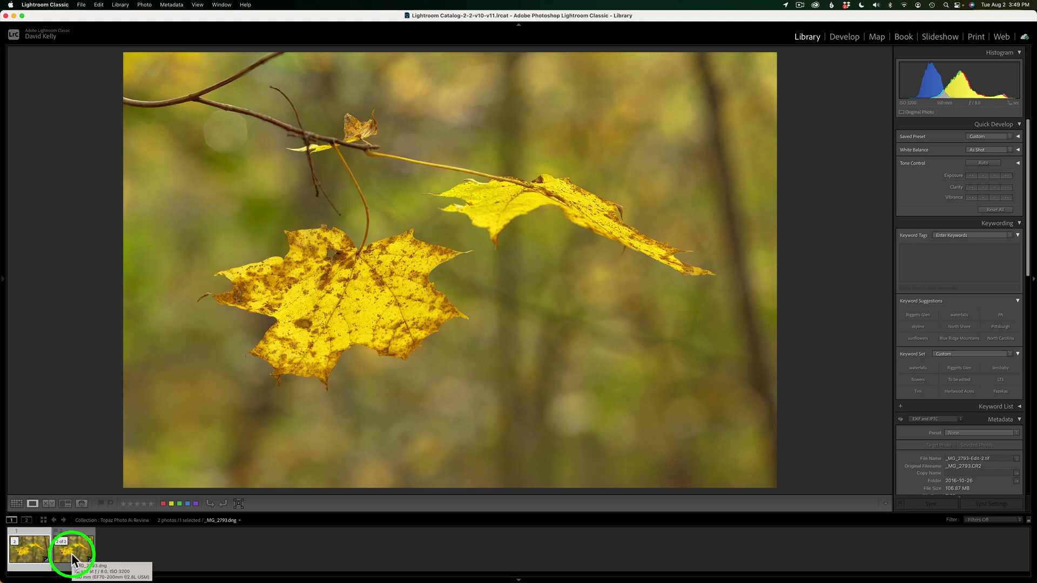
pyautogui.press('super+a')
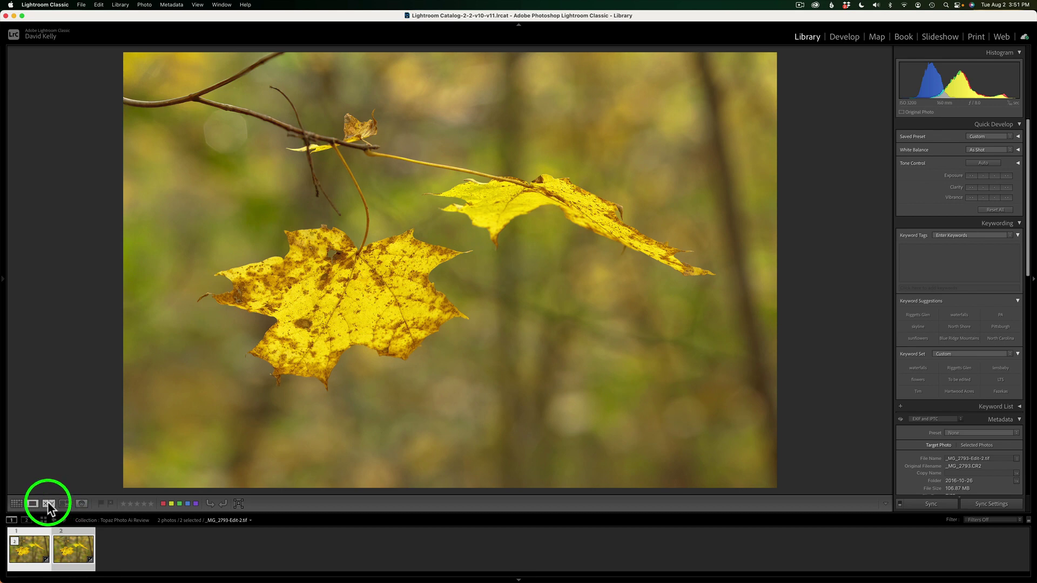
# View both photos in Compare at 300%, panning across leaf, twigs and the leaf hole
pyautogui.click(49, 504)
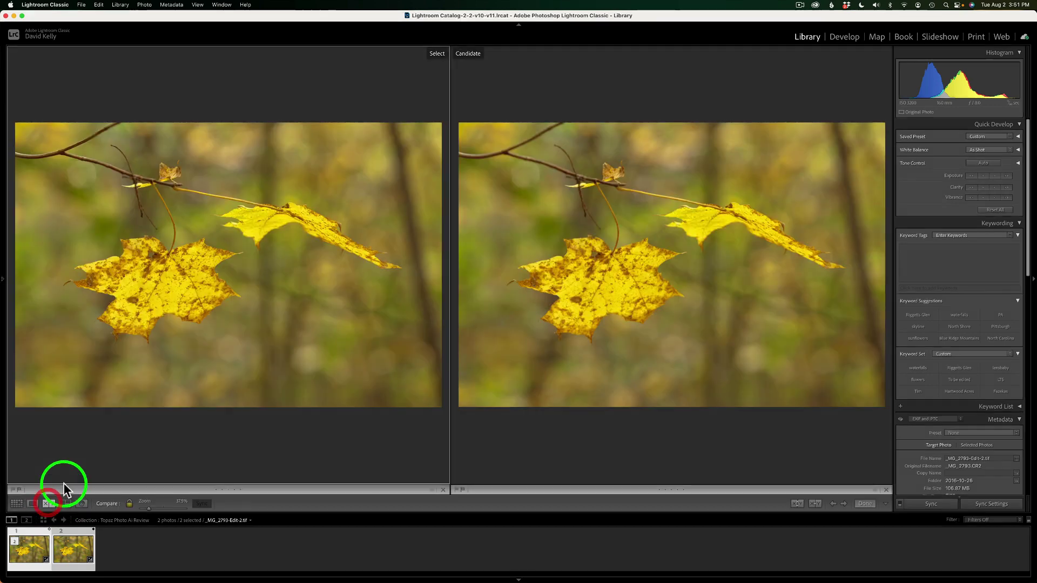
pyautogui.click(356, 233)
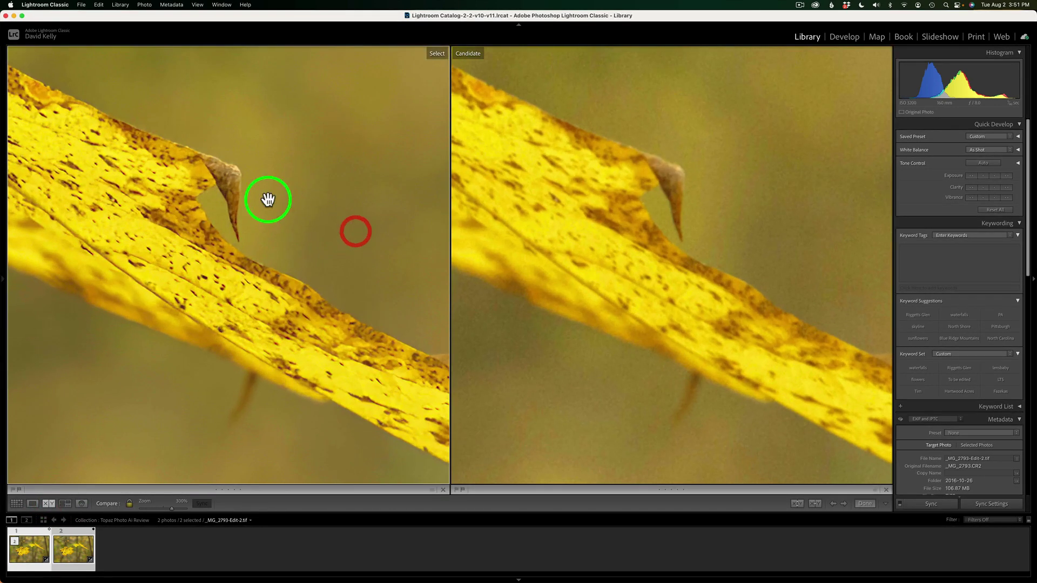
pyautogui.moveTo(8, 190)
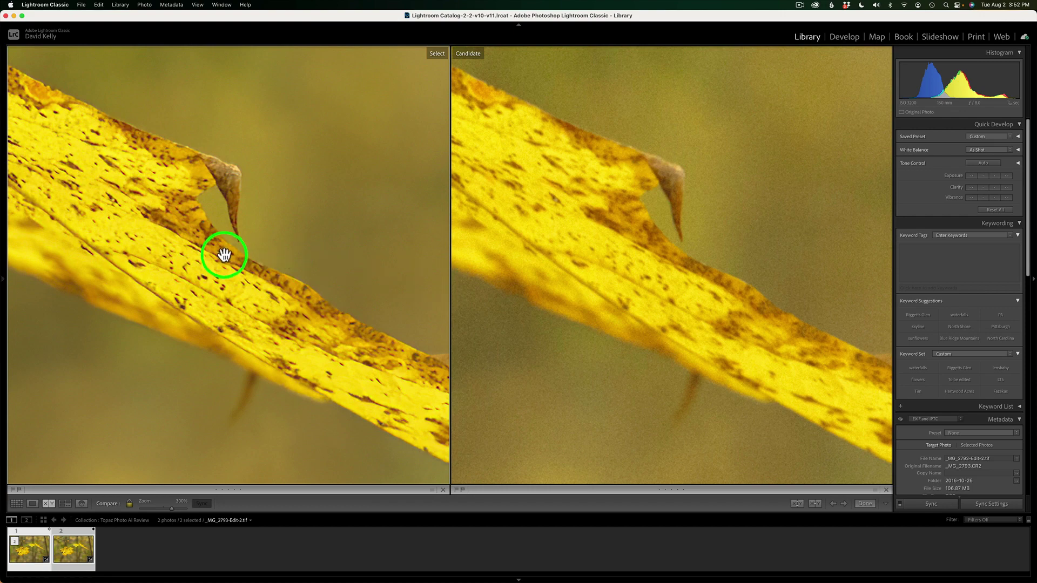
pyautogui.moveTo(196, 250); pyautogui.dragTo(478, 329)
pyautogui.moveTo(301, 238)
pyautogui.mouseDown()
pyautogui.moveTo(224, 191)
pyautogui.moveTo(544, 313)
pyautogui.moveTo(528, 312)
pyautogui.mouseUp()
pyautogui.moveTo(252, 319); pyautogui.dragTo(333, 306)
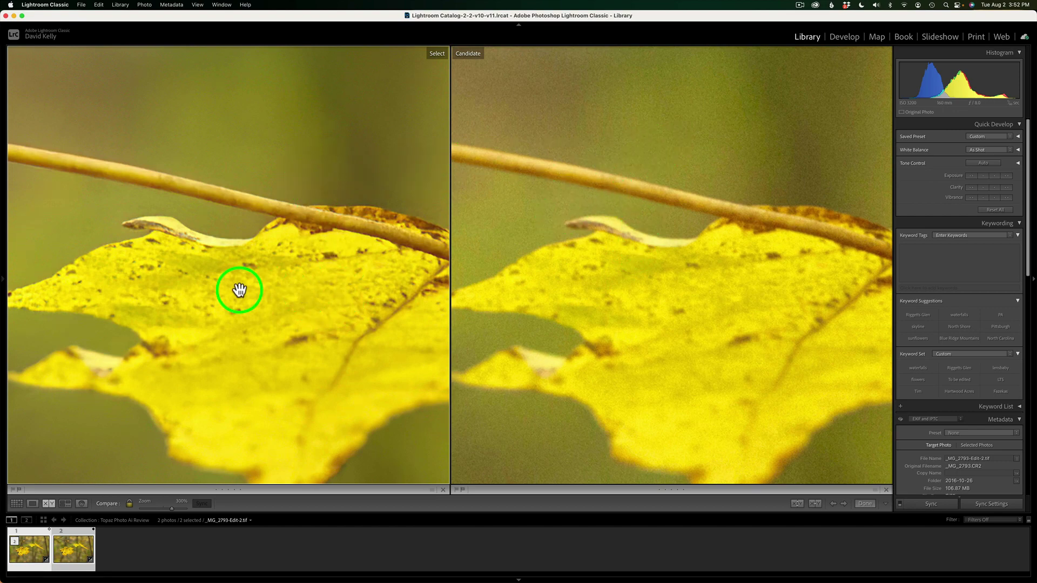
pyautogui.moveTo(241, 290); pyautogui.dragTo(1016, 247)
pyautogui.moveTo(356, 412); pyautogui.dragTo(347, 99)
pyautogui.moveTo(317, 232); pyautogui.dragTo(348, 222)
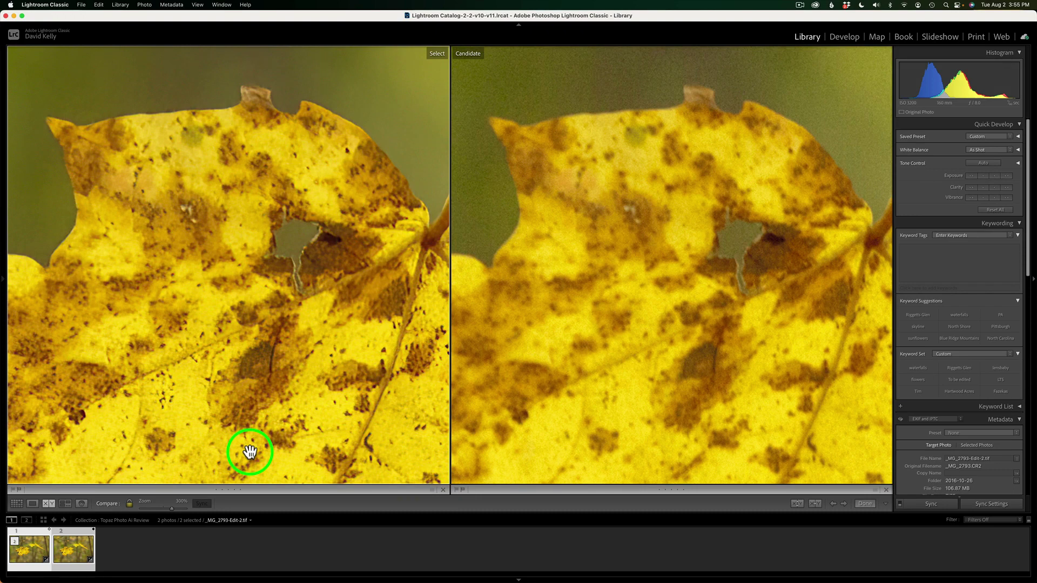
# Display only the sharpened TIFF in Loupe view, fitted to the window, then full-screen
pyautogui.click(32, 503)
pyautogui.click(29, 566)
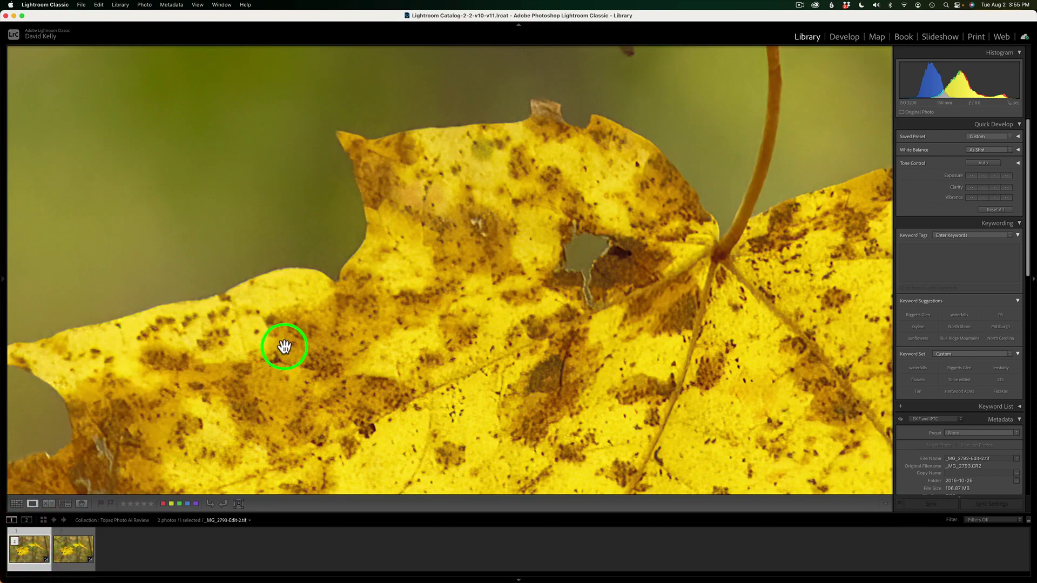
pyautogui.click(592, 343)
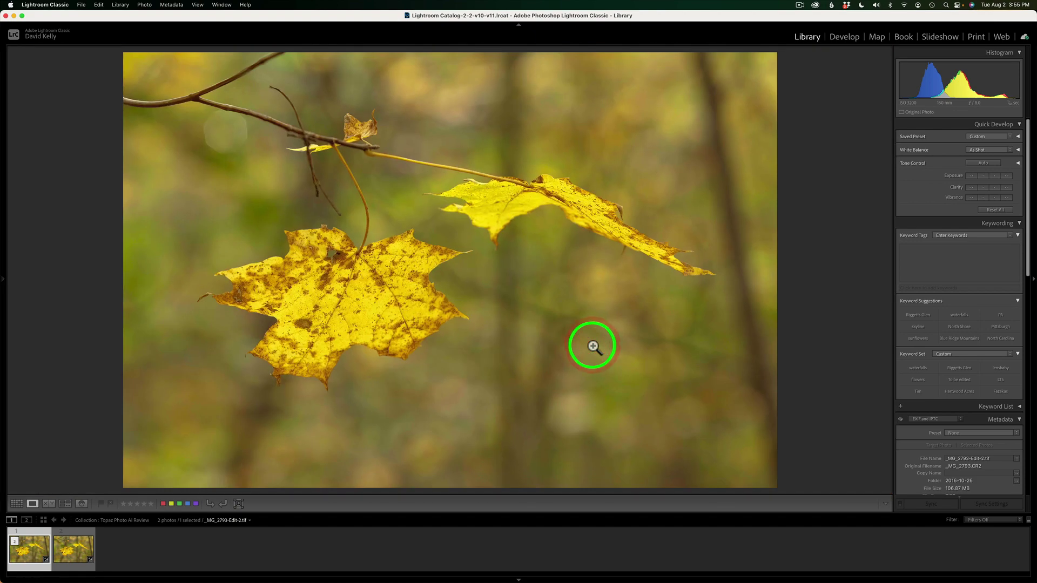
pyautogui.press('super+alt+2')
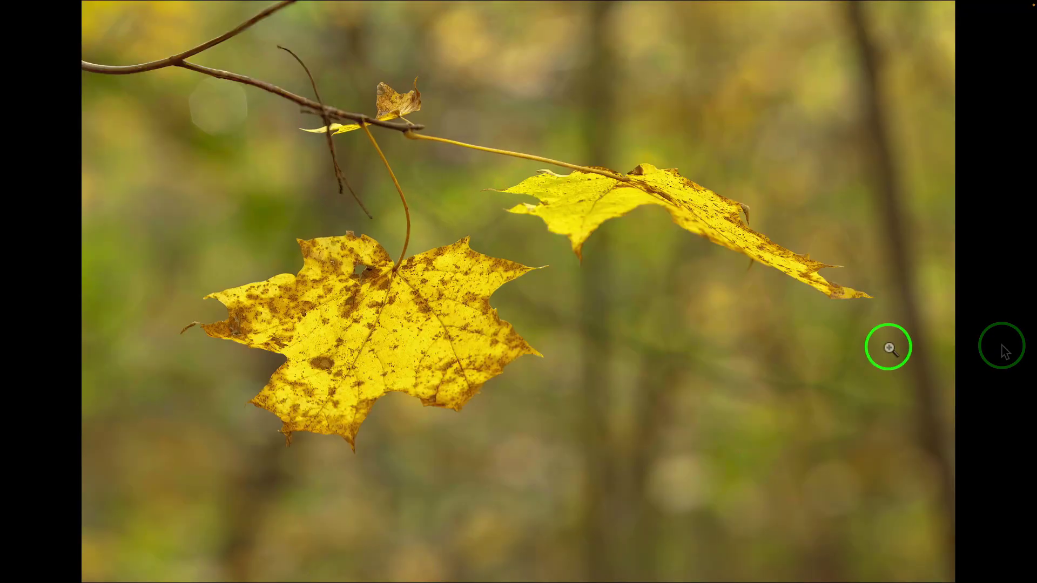